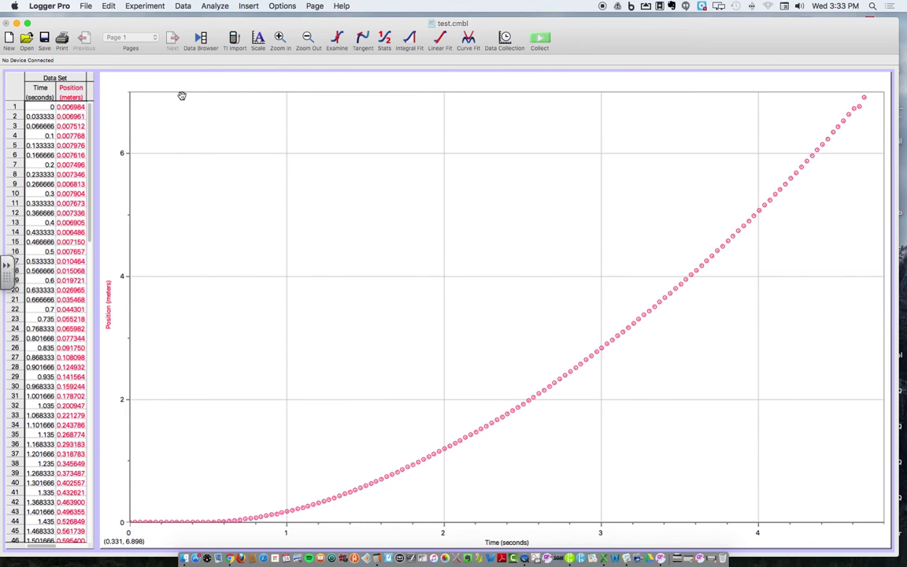
# - Delete the position graph and auto-arrange the page so the Time/Position table fills it
pyautogui.click(206, 149)
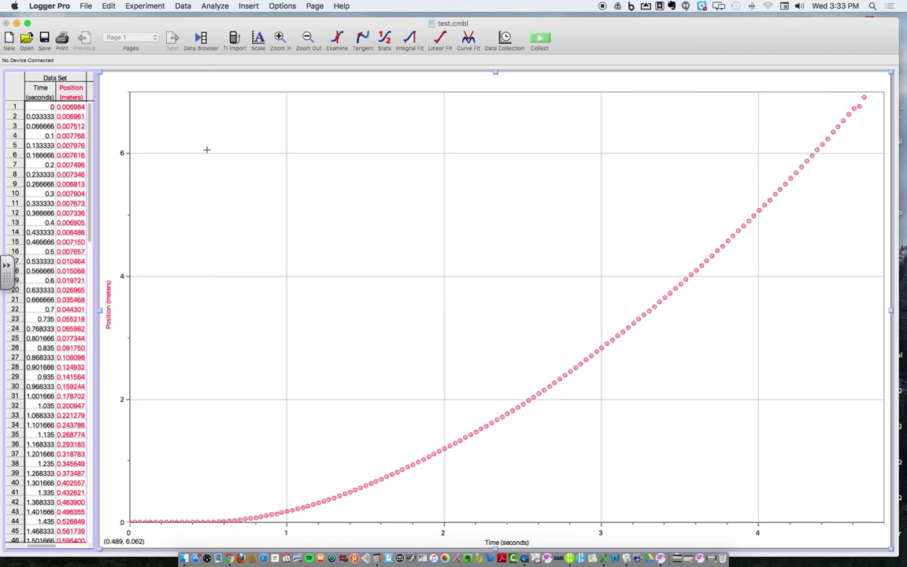
pyautogui.press('Delete')
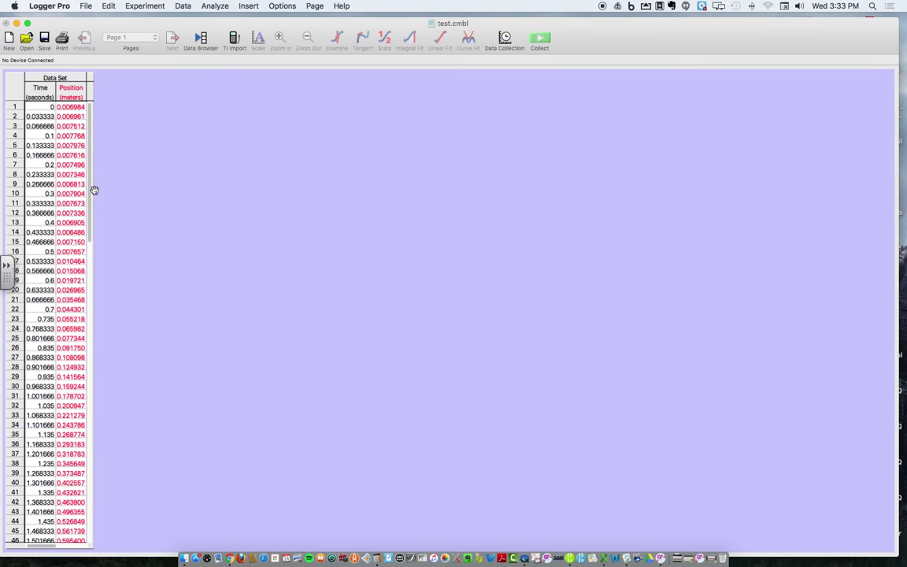
pyautogui.press('super+r')
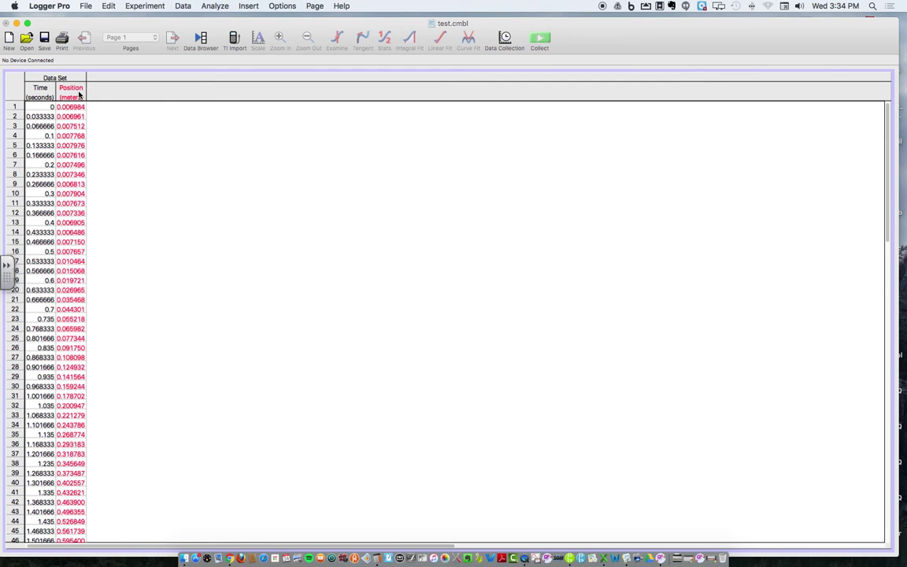
pyautogui.click(182, 5)
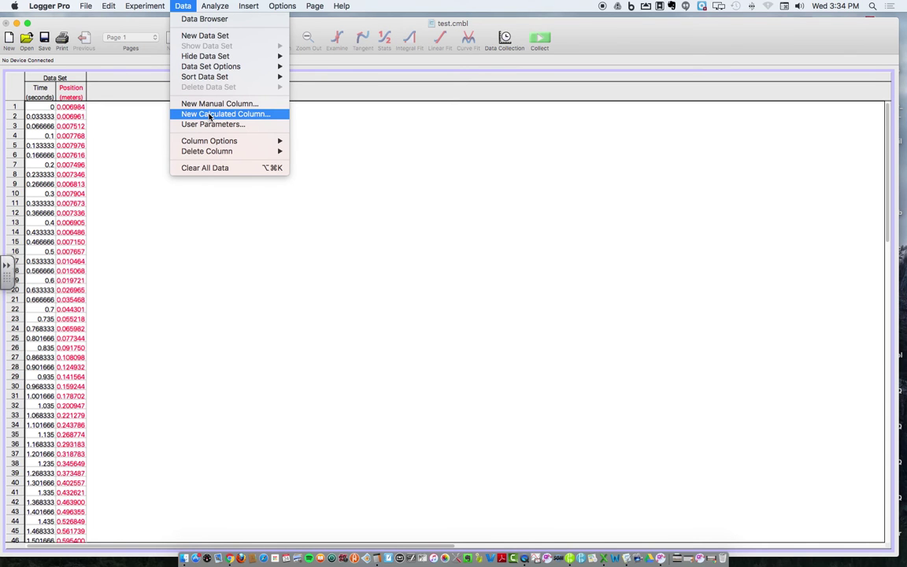
# - Create a calculated column named 'Instantaneous Velocity' with short name Vinst and units m/s
pyautogui.click(208, 115)
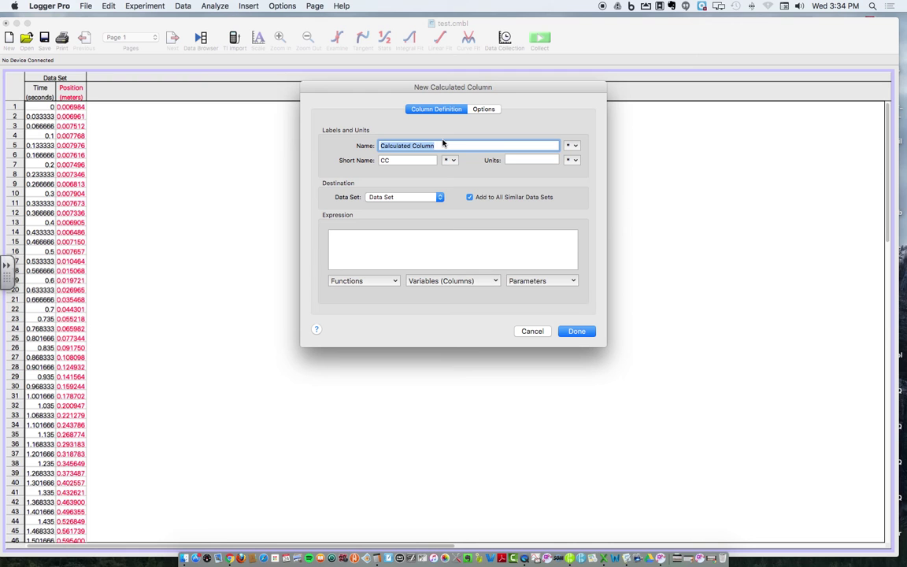
pyautogui.write('Insr')
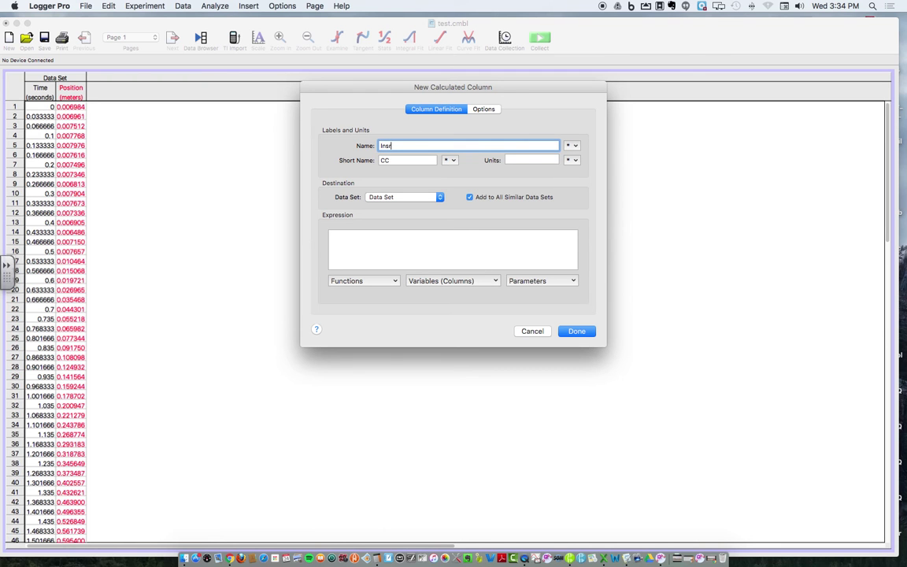
pyautogui.press('BackSpace')
pyautogui.write('tantaneous Velocity')
pyautogui.press('Tab')
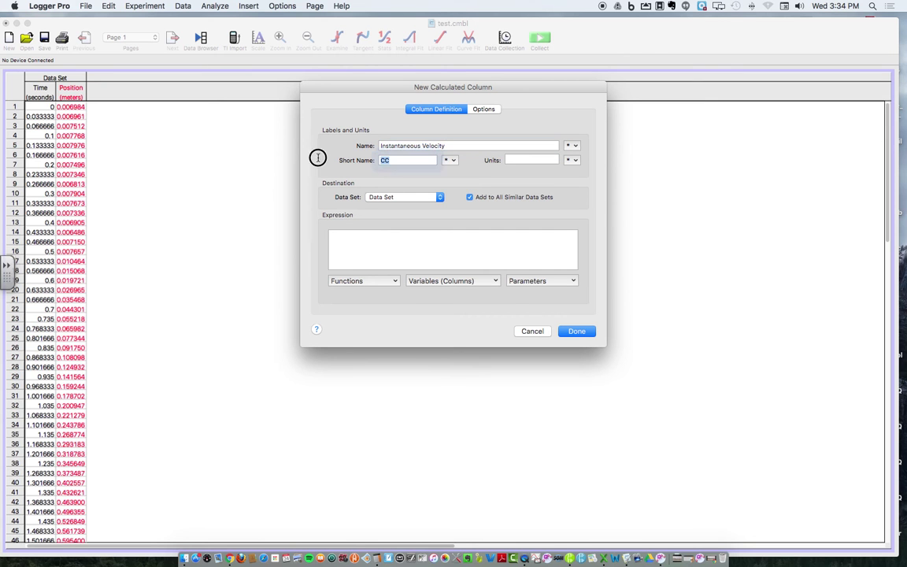
pyautogui.write('V')
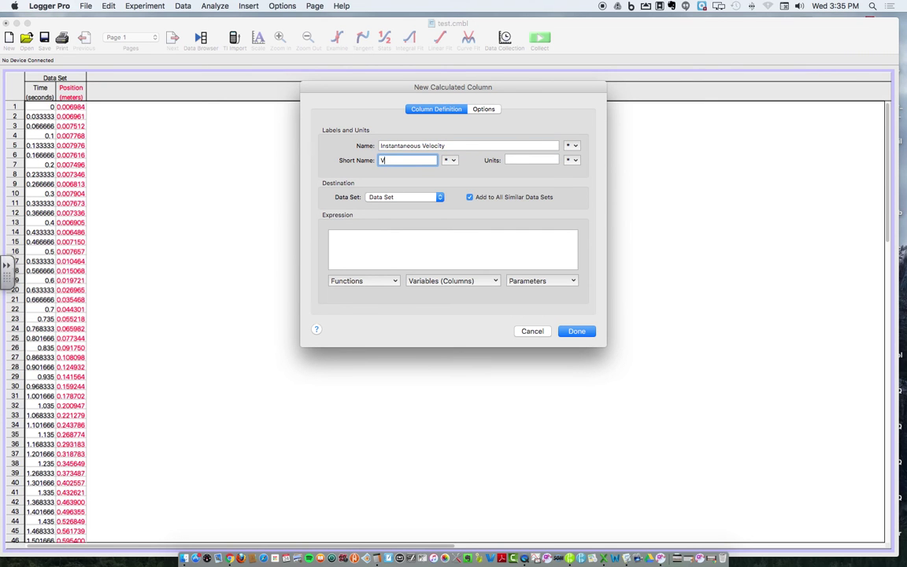
pyautogui.write('inst')
pyautogui.click(514, 159)
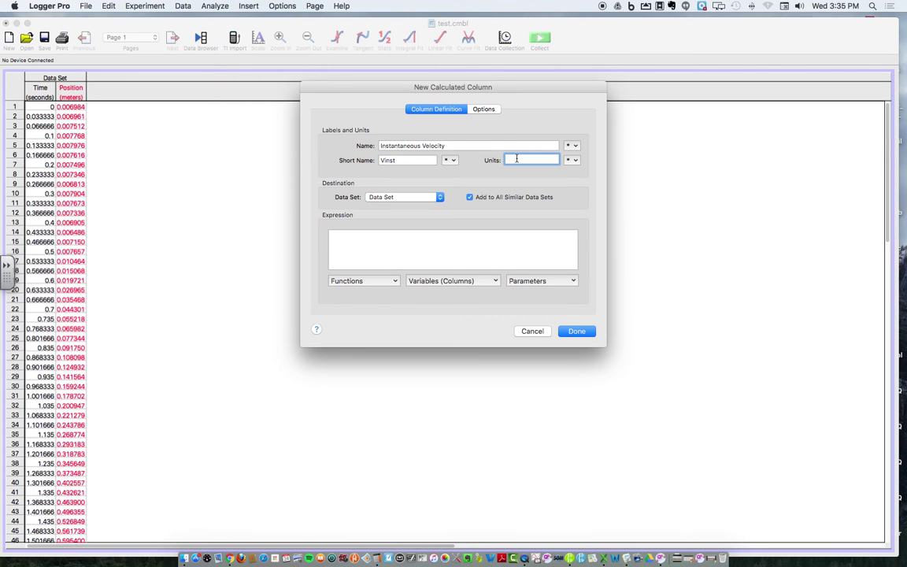
pyautogui.write('m/s')
pyautogui.click(434, 235)
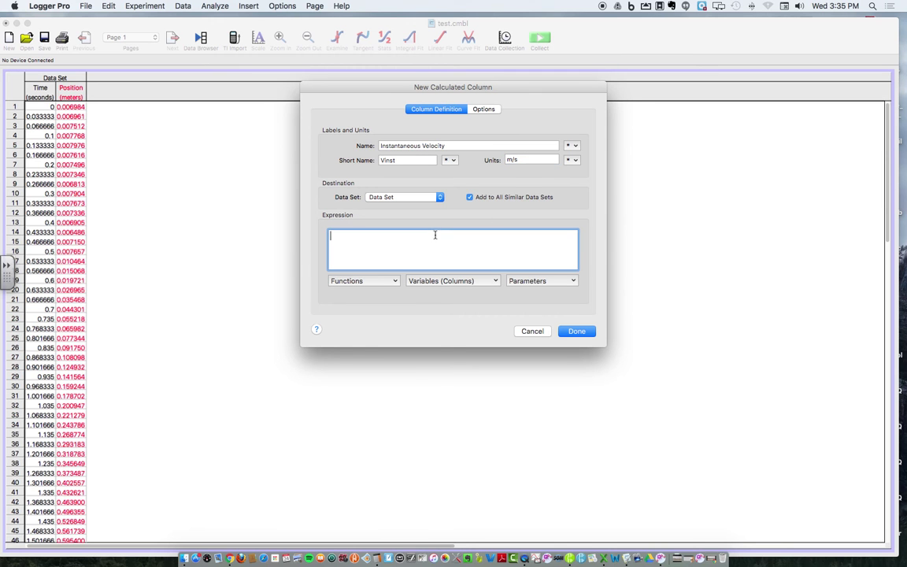
# - Set the Vinst column expression to derivative("Position") using the calculus function and Position variable
pyautogui.click(395, 282)
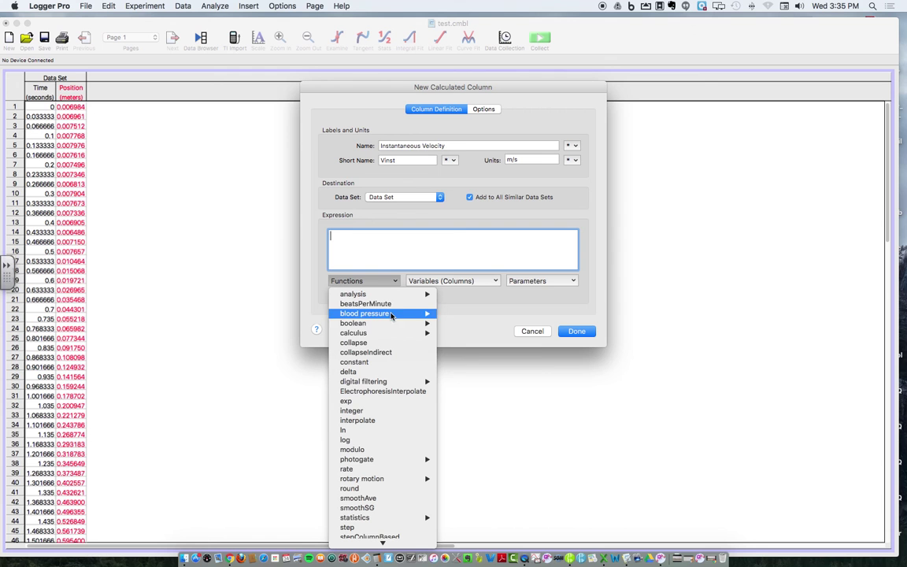
pyautogui.moveTo(397, 334)
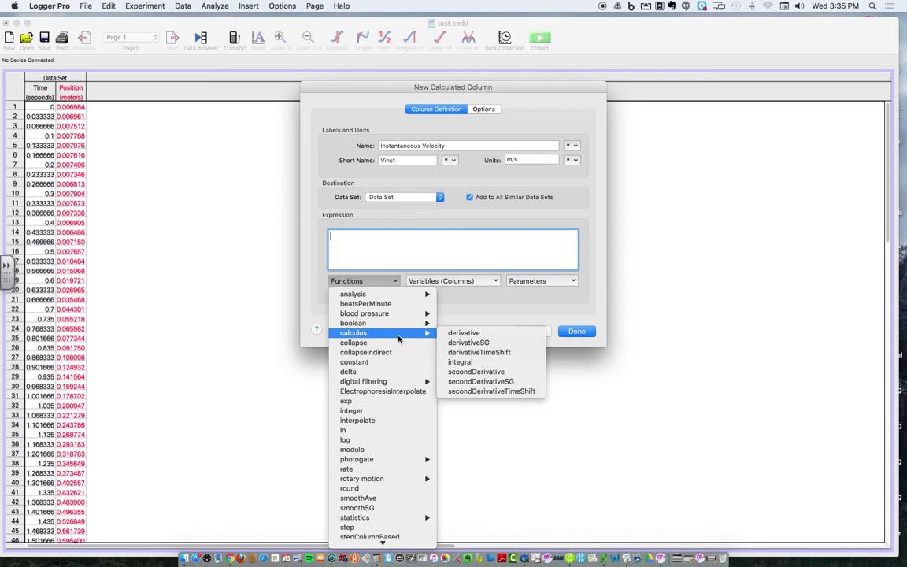
pyautogui.click(469, 333)
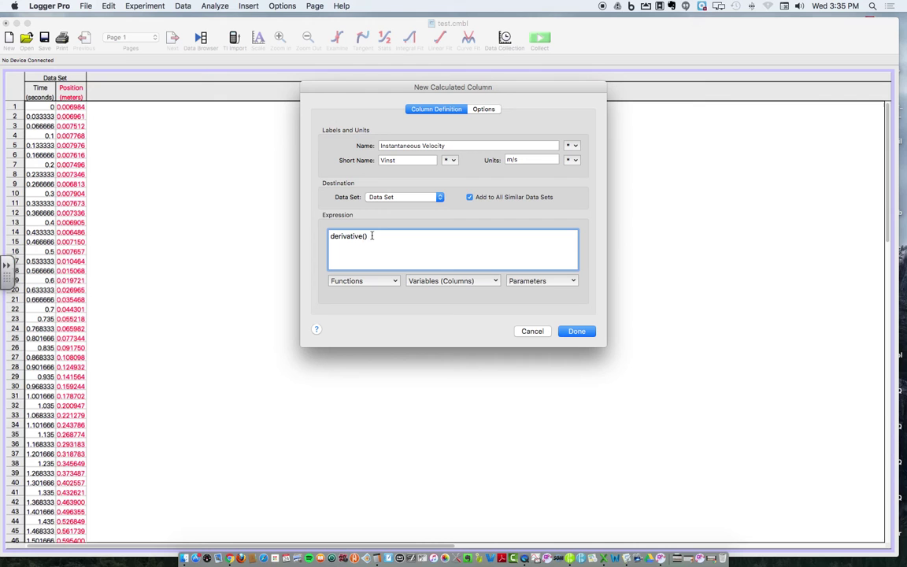
pyautogui.click(454, 282)
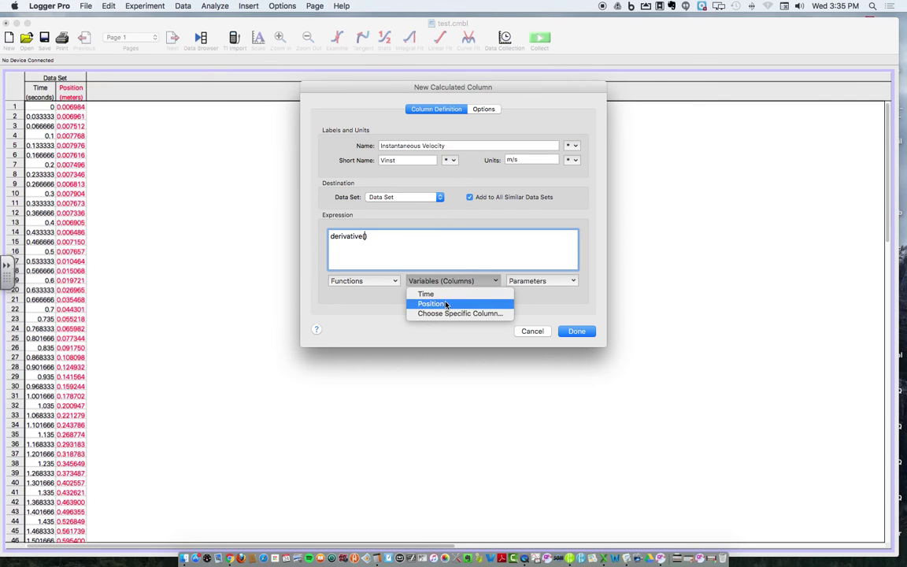
pyautogui.click(447, 305)
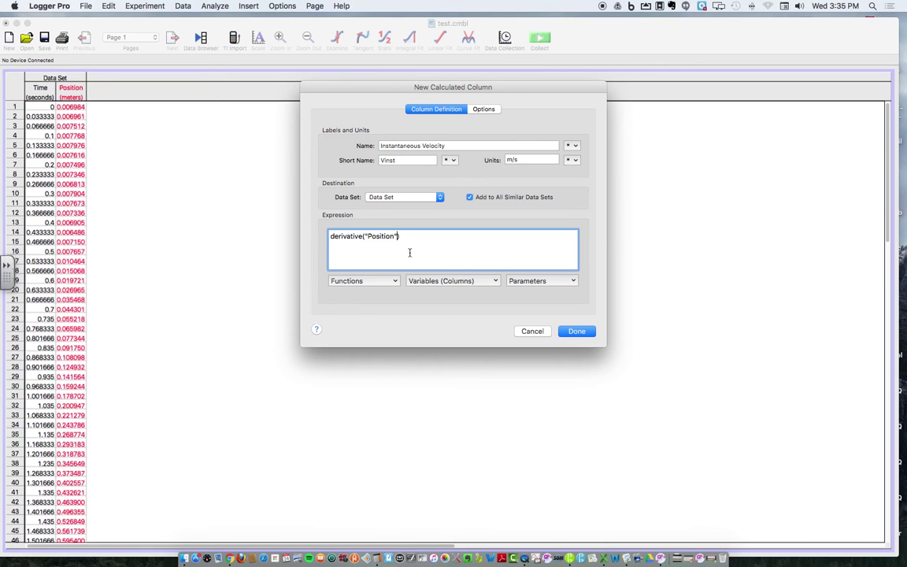
pyautogui.click(577, 332)
pyautogui.click(484, 109)
pyautogui.click(435, 108)
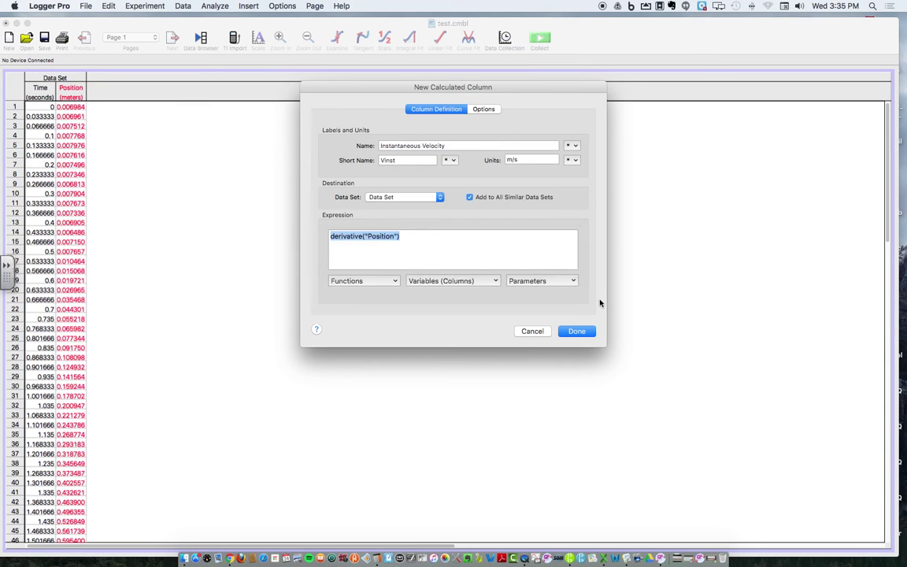
# - Finish the Vinst column and insert a new graph plotting Position versus time
pyautogui.click(575, 332)
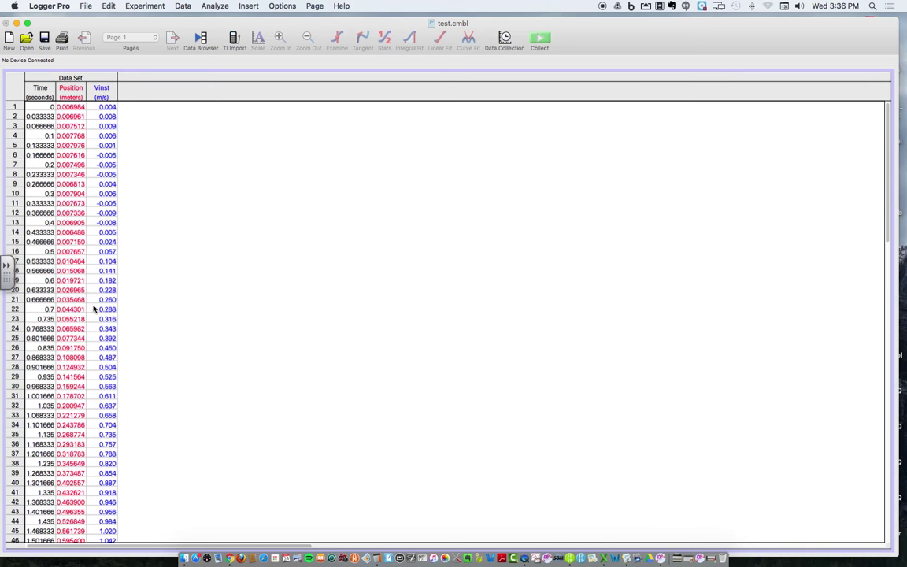
pyautogui.click(250, 6)
pyautogui.click(263, 24)
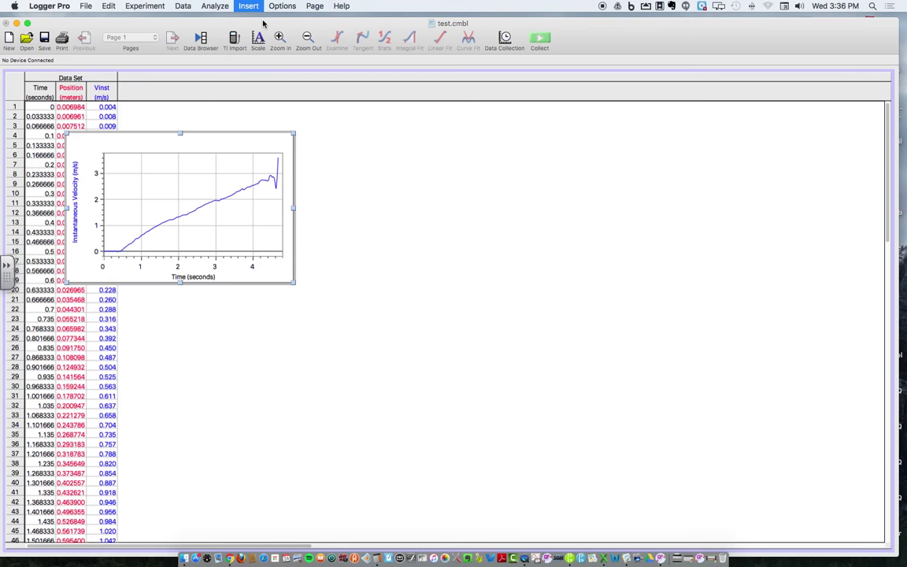
pyautogui.click(74, 193)
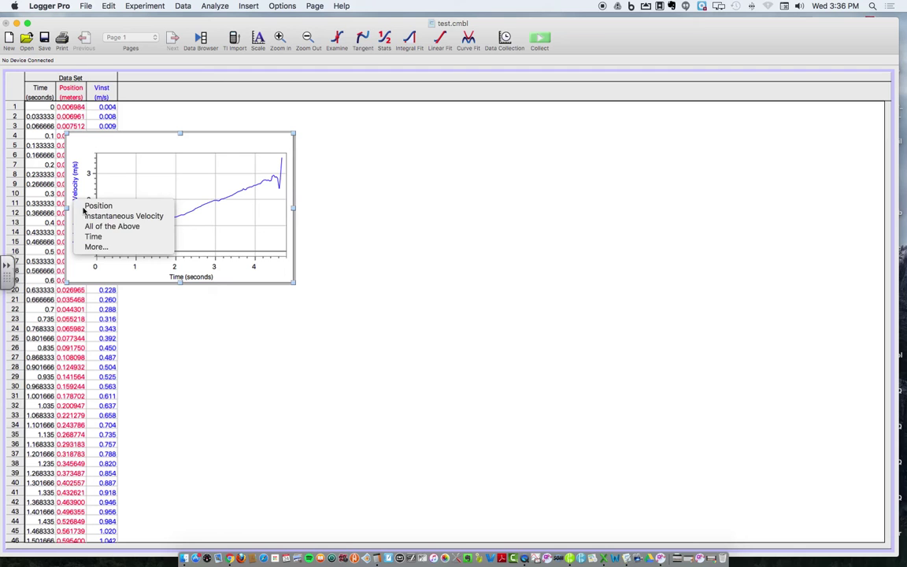
pyautogui.click(88, 207)
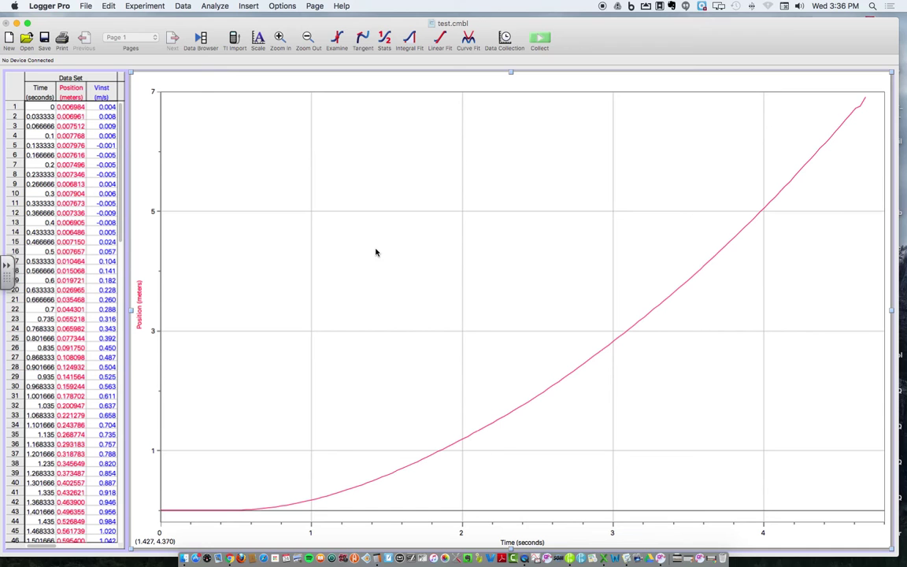
# - Set the position graph to show point symbols, with no connecting lines or error bars
pyautogui.doubleClick(376, 252)
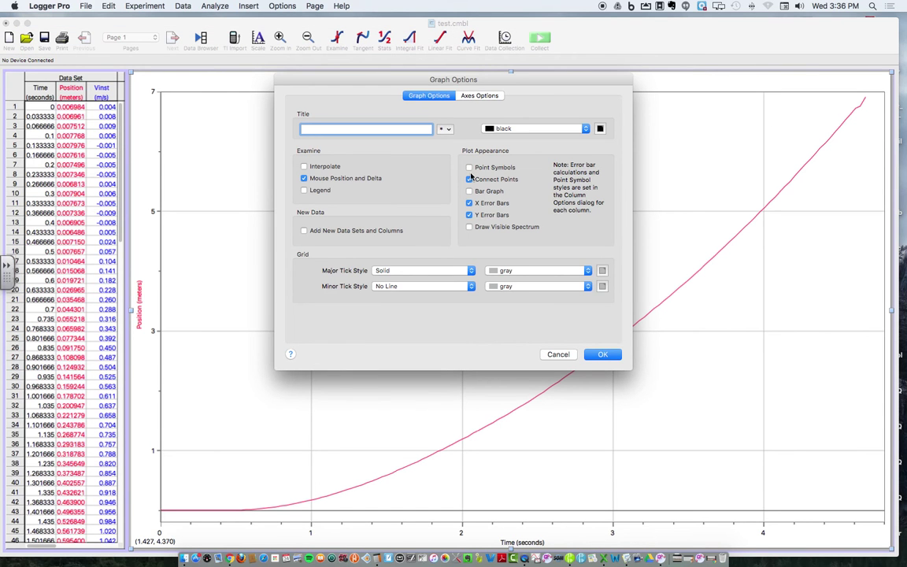
pyautogui.click(470, 180)
pyautogui.click(470, 169)
pyautogui.click(470, 204)
pyautogui.click(470, 216)
pyautogui.click(603, 355)
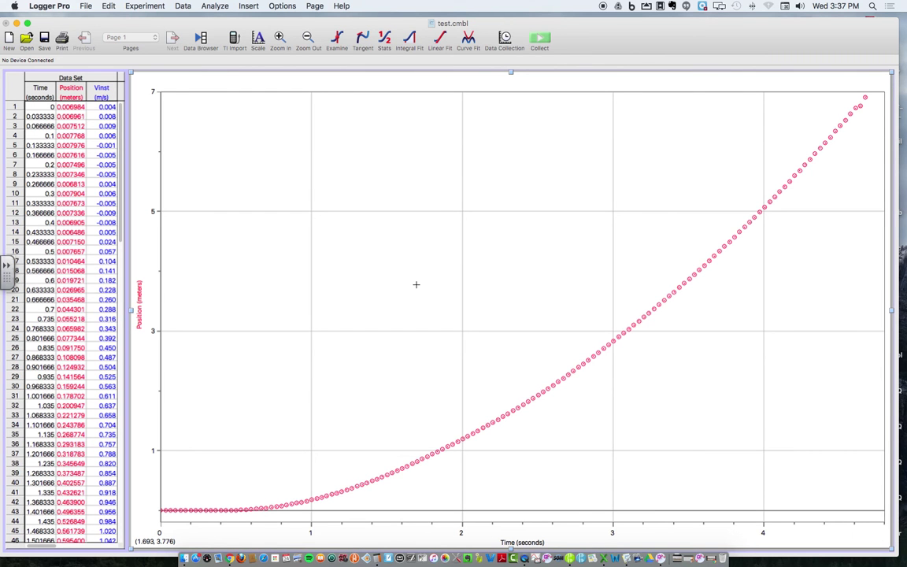
pyautogui.press('super+c')
# - Paste a copy of the position graph and auto-arrange so the two graphs stack vertically
pyautogui.press('super+v')
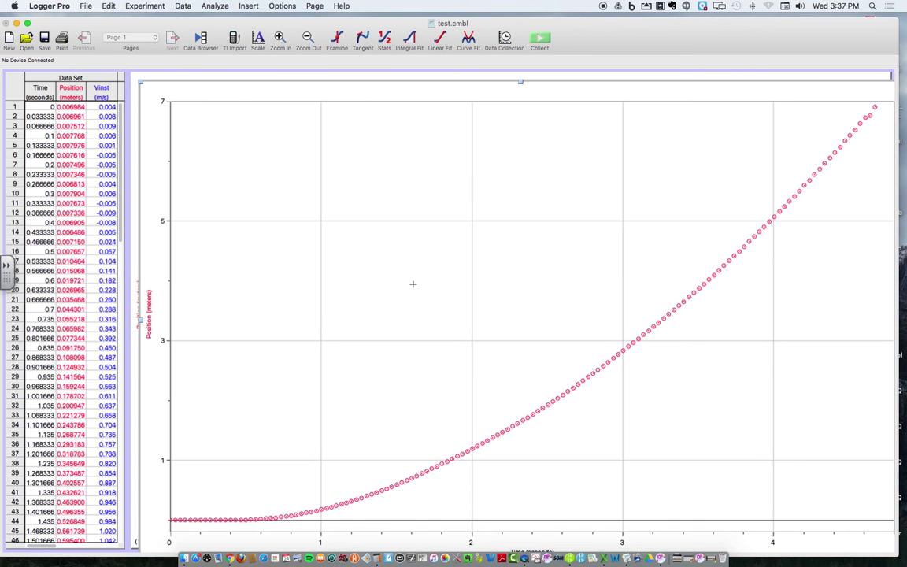
pyautogui.press('super+r')
pyautogui.press('super+r')
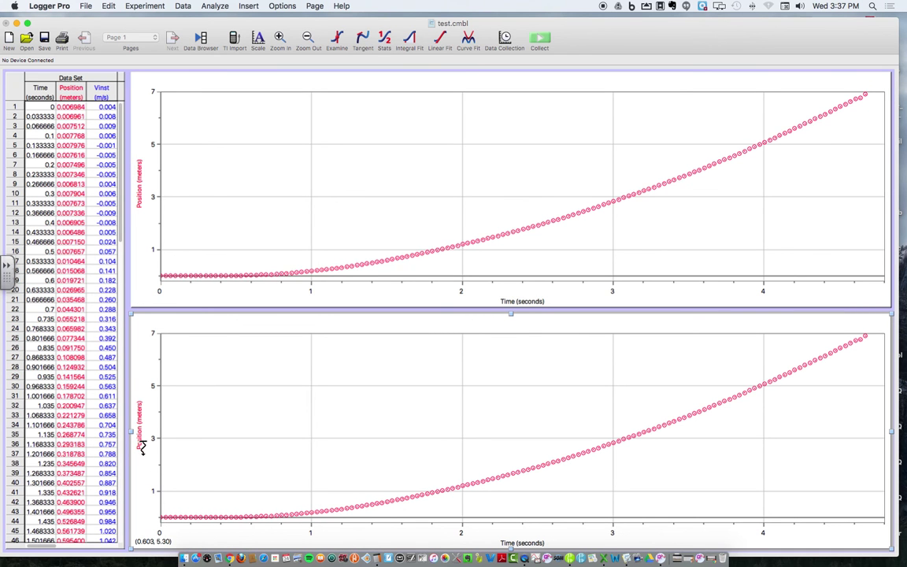
pyautogui.click(140, 446)
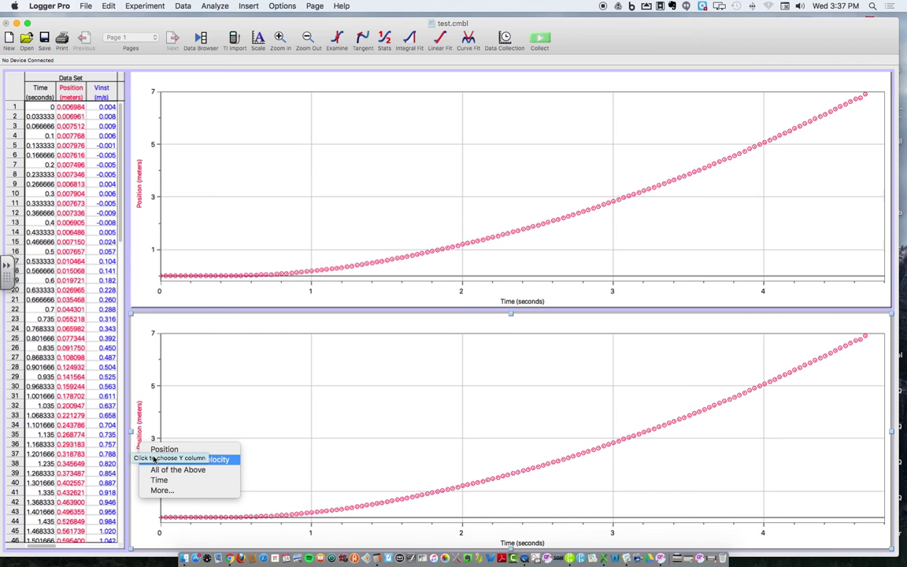
# - Switch the lower graph's vertical axis to Instantaneous Velocity
pyautogui.click(175, 460)
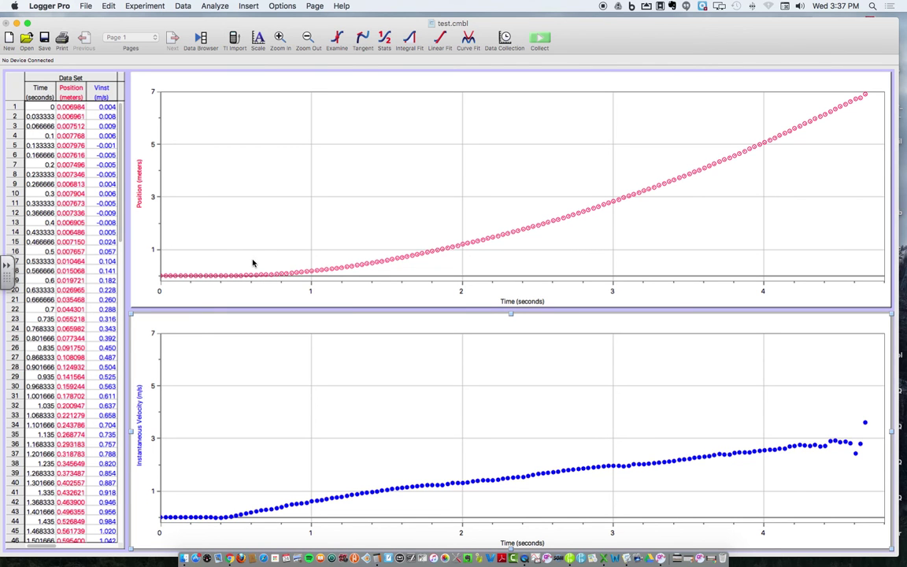
pyautogui.click(224, 504)
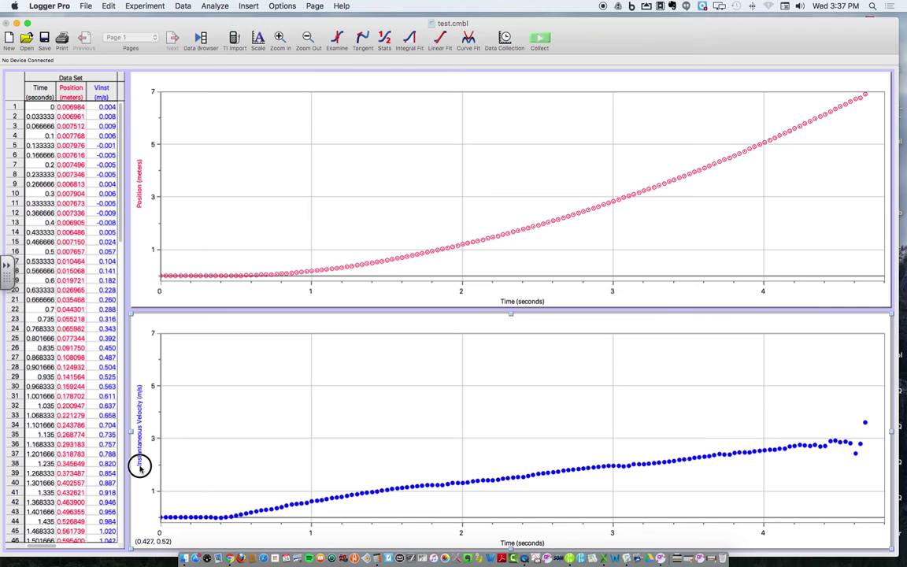
# - Select the flat first 0.37 s of data and strike through those 12 rows
pyautogui.moveTo(225, 504); pyautogui.dragTo(162, 488)
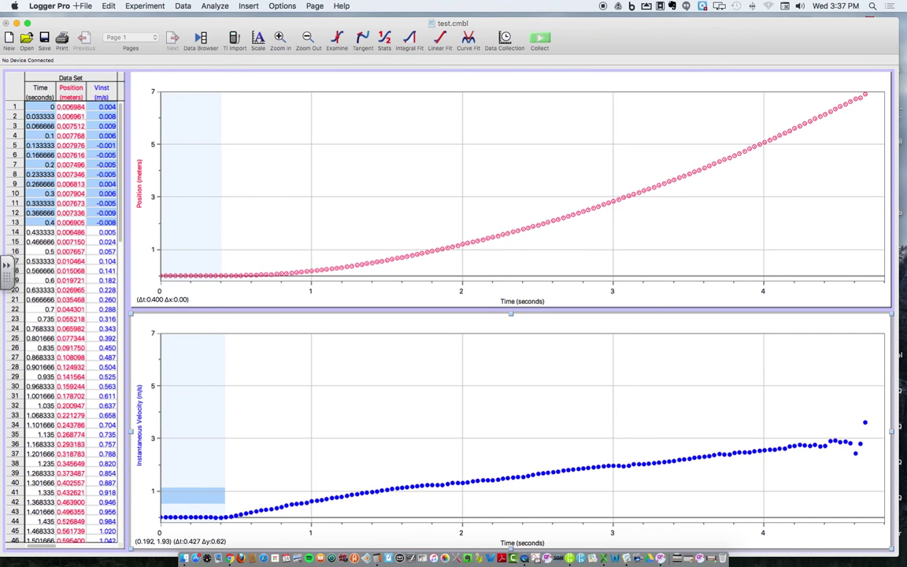
pyautogui.click(109, 7)
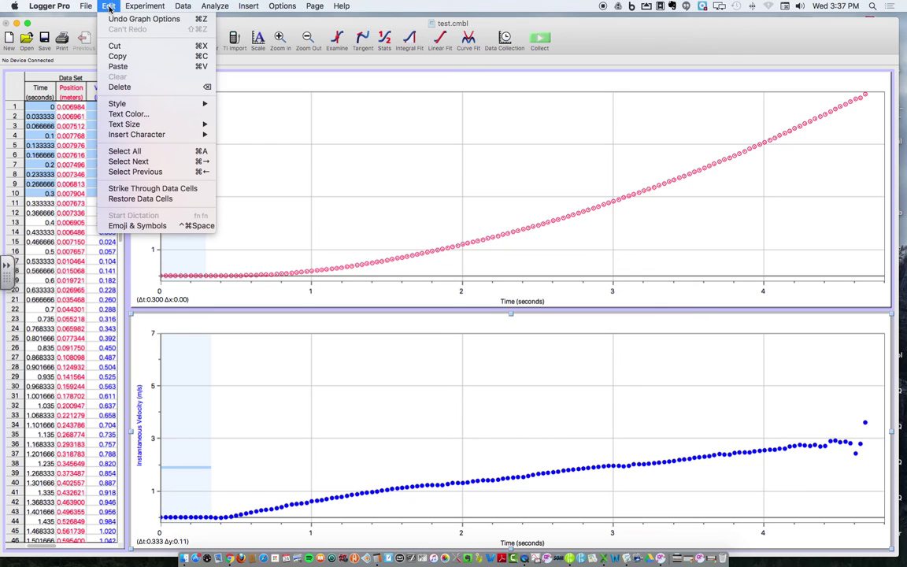
pyautogui.click(244, 366)
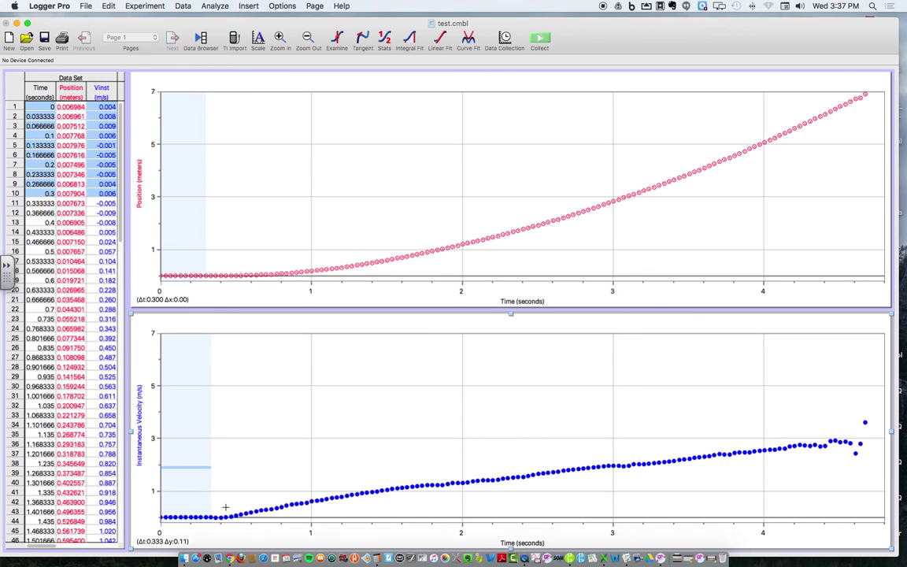
pyautogui.click(143, 507)
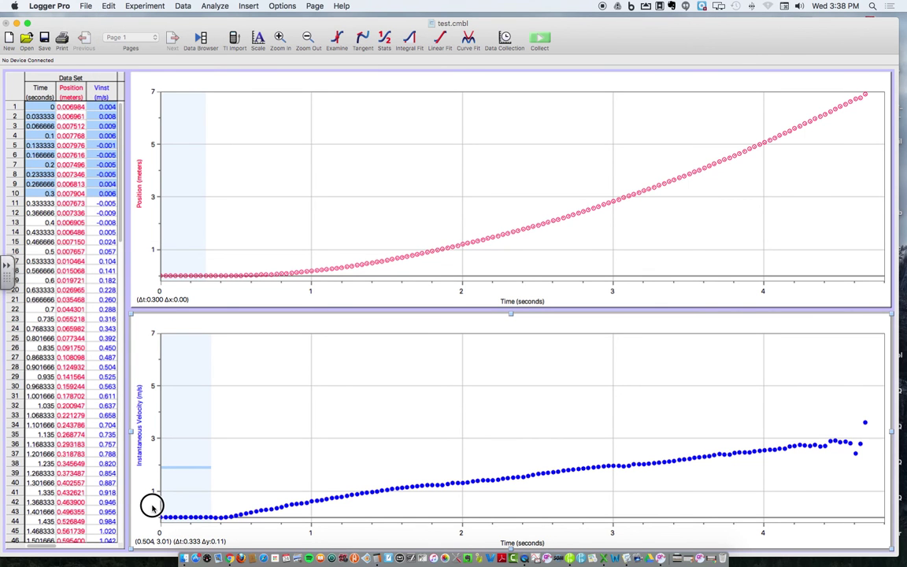
pyautogui.click(109, 6)
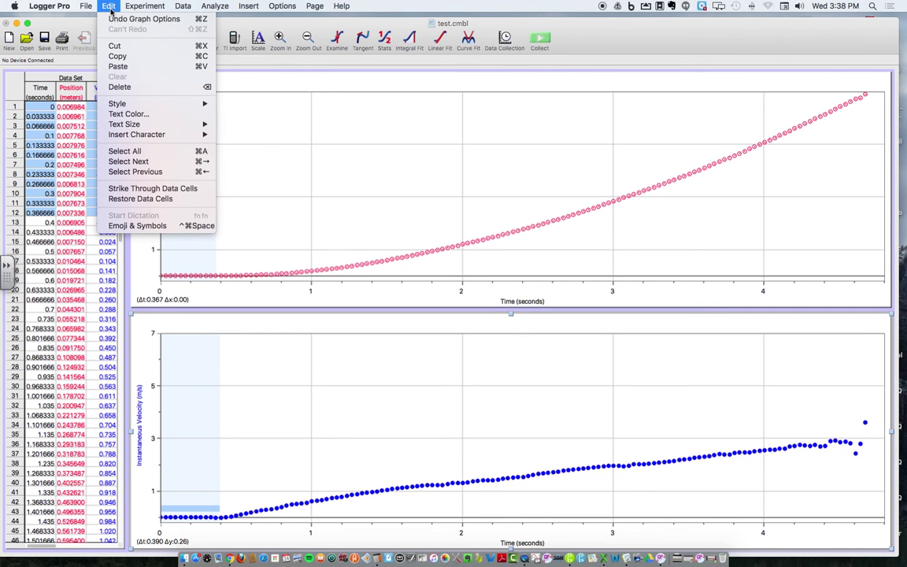
pyautogui.click(154, 190)
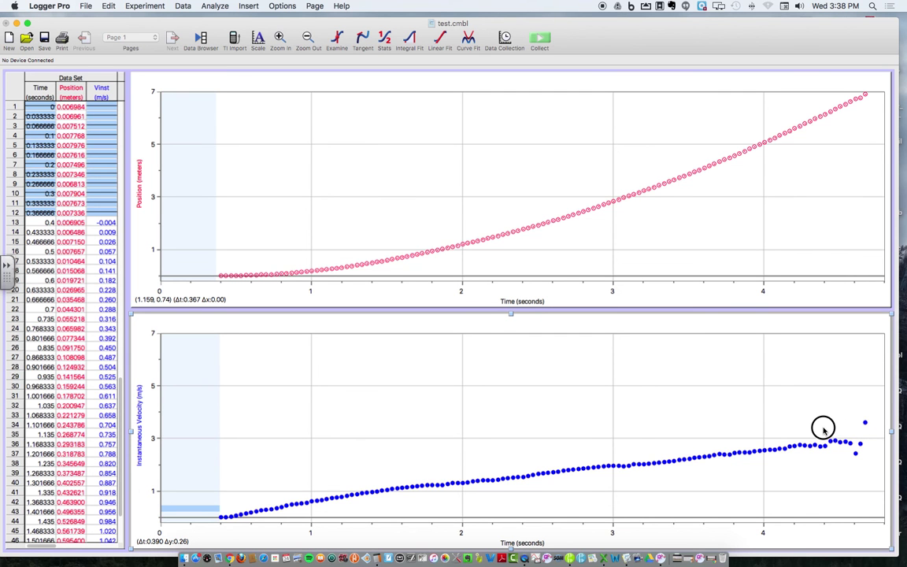
# - Select the scattered velocity points from 4.606 s onward and strike through those rows
pyautogui.moveTo(823, 427); pyautogui.dragTo(876, 427)
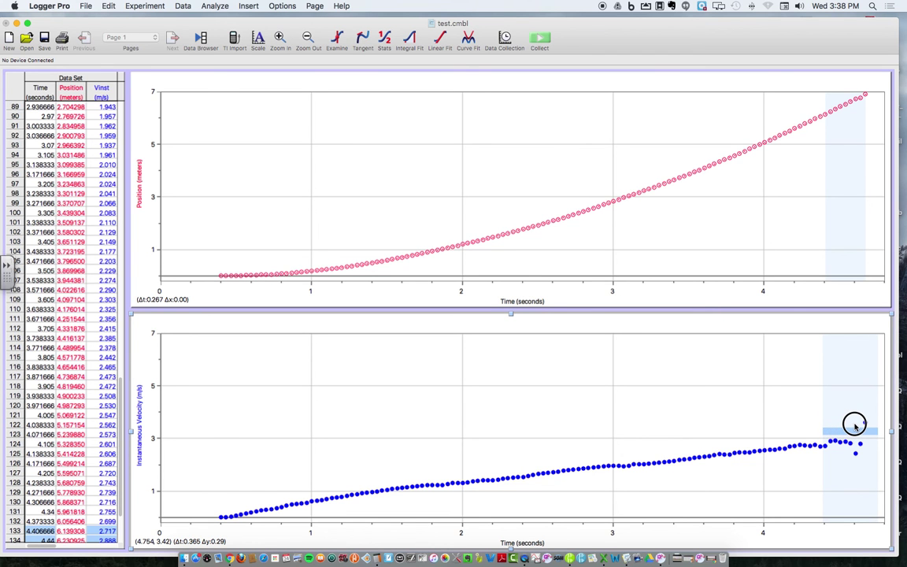
pyautogui.click(854, 425)
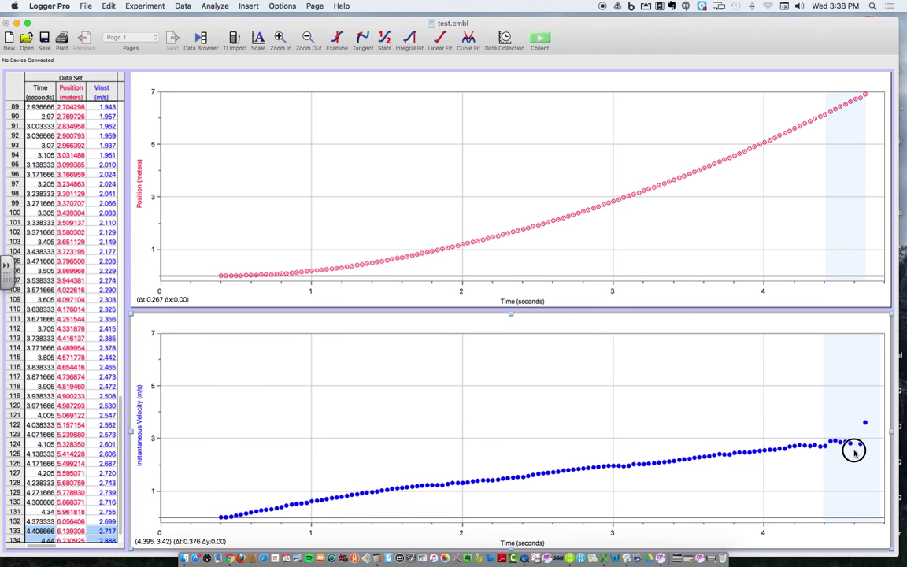
pyautogui.moveTo(882, 450); pyautogui.dragTo(855, 451)
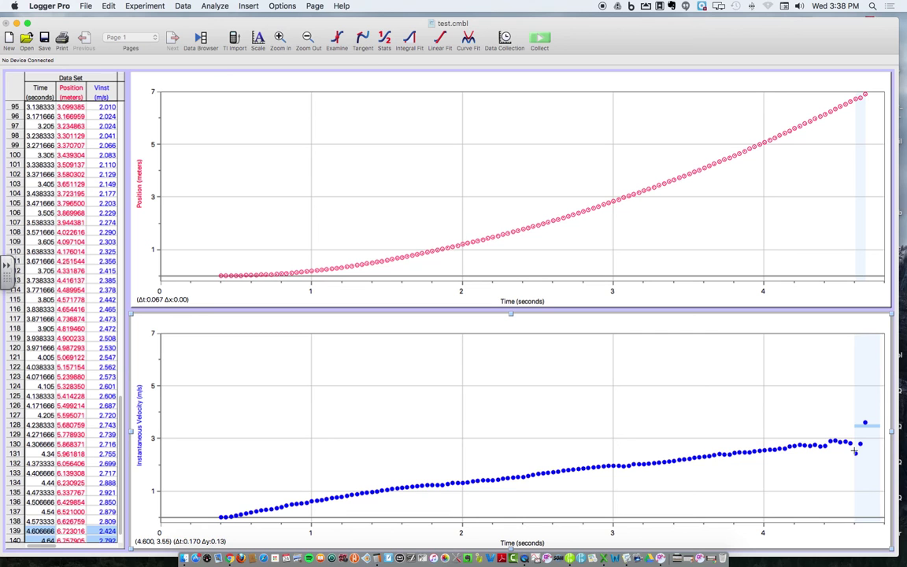
pyautogui.moveTo(879, 426); pyautogui.dragTo(855, 450)
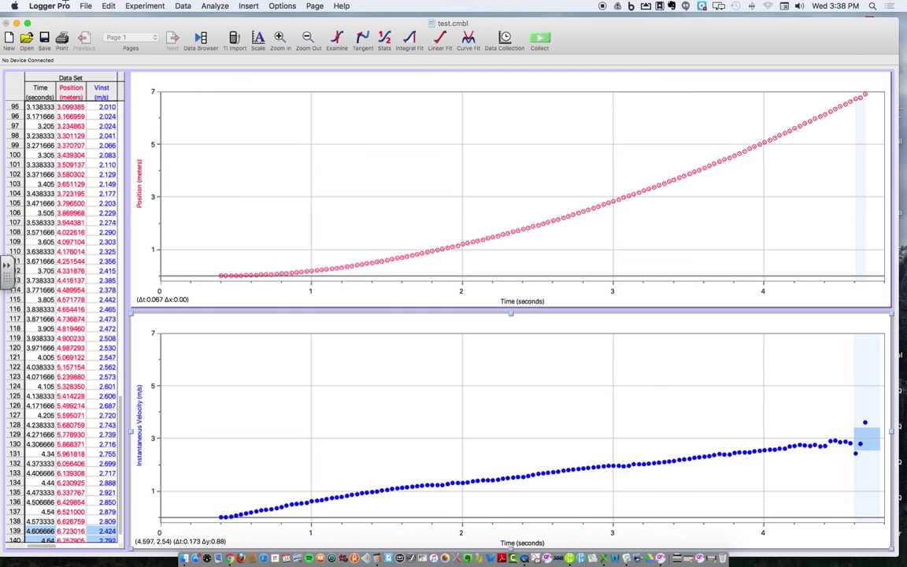
pyautogui.click(110, 6)
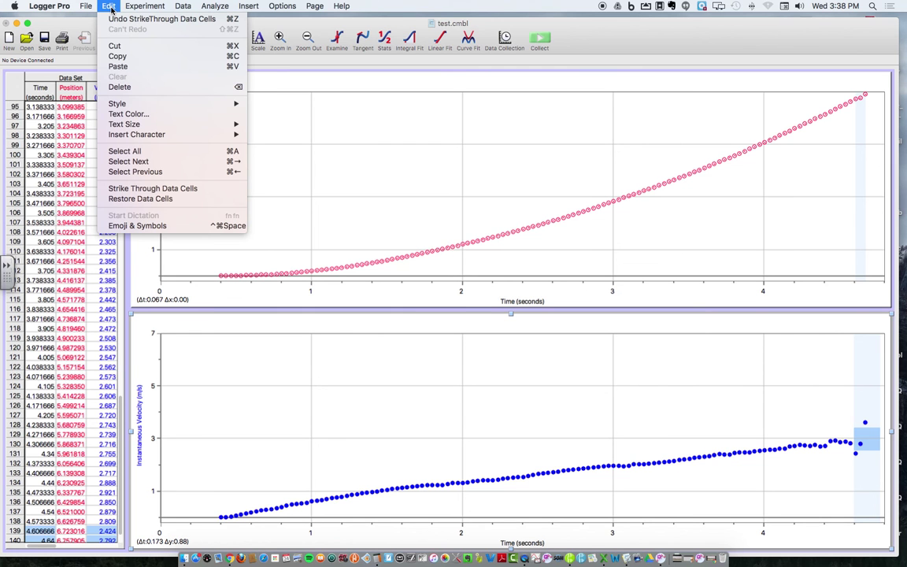
pyautogui.click(122, 190)
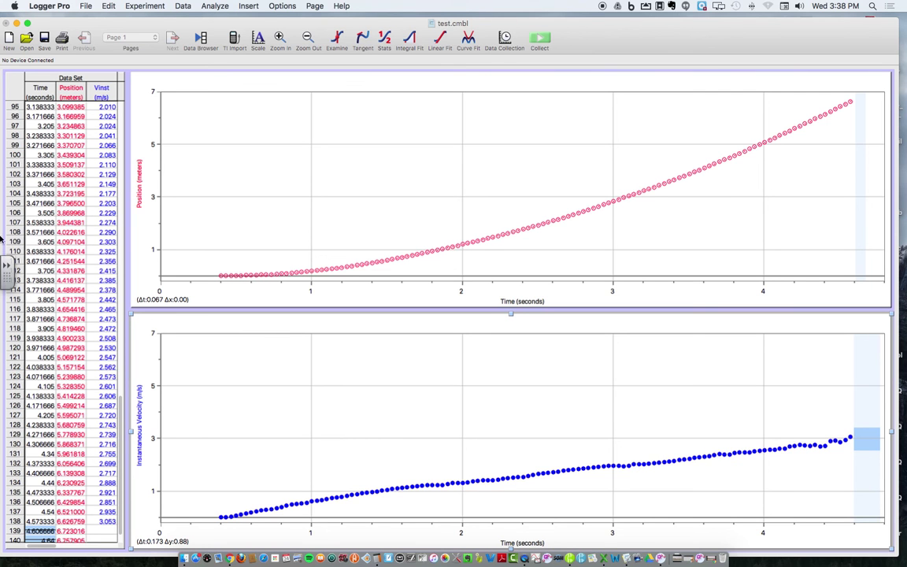
pyautogui.click(267, 383)
# - Select the full velocity data range and apply a Linear Fit, giving slope 0.6618
pyautogui.moveTo(222, 487); pyautogui.dragTo(858, 427)
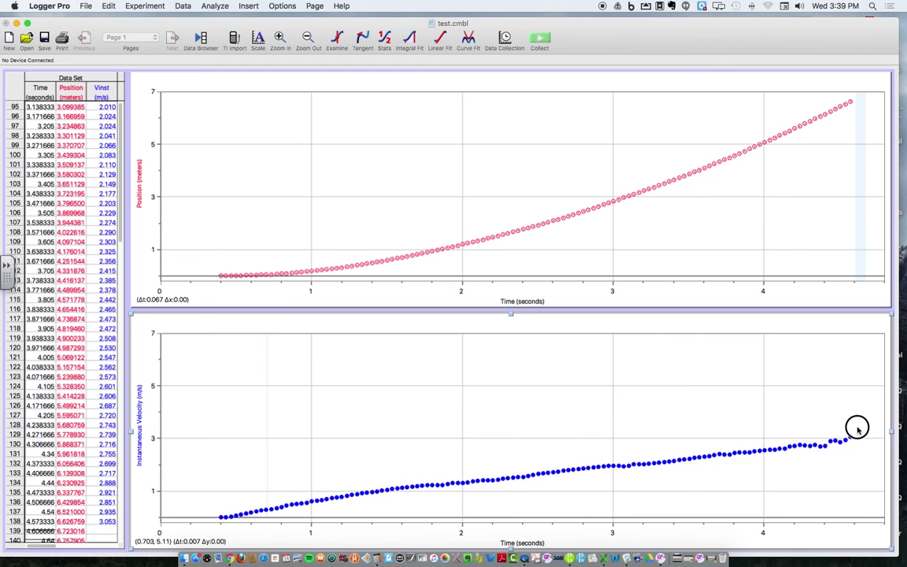
pyautogui.moveTo(857, 427); pyautogui.dragTo(858, 427)
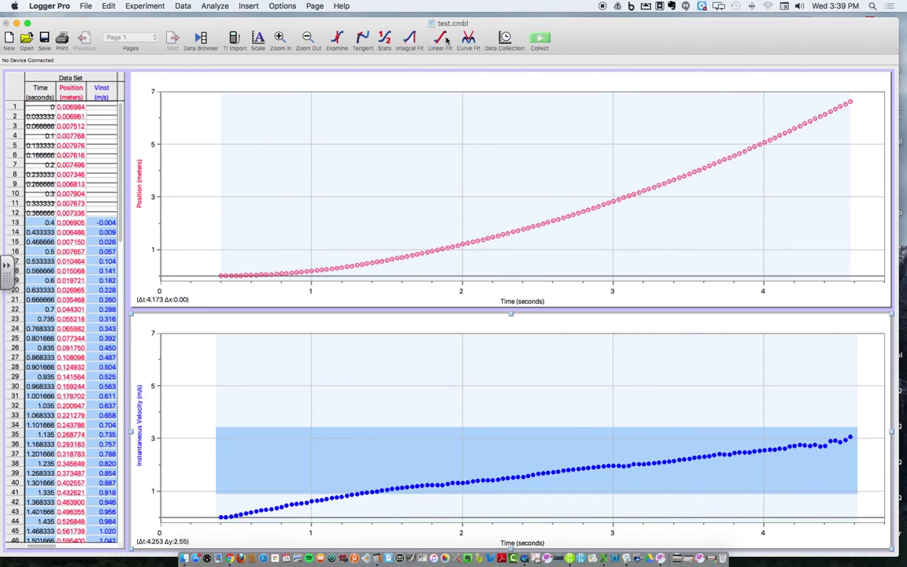
pyautogui.click(206, 7)
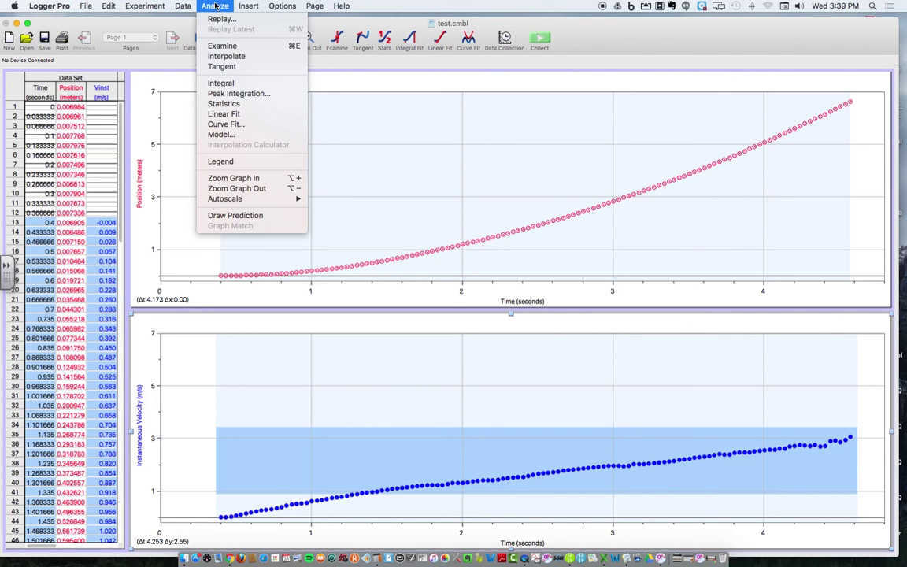
pyautogui.click(230, 115)
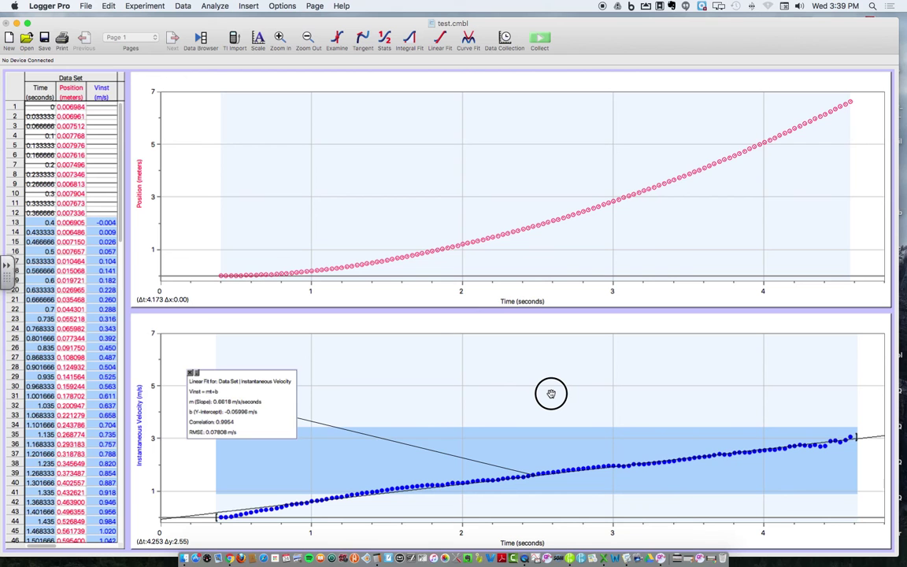
# - Move the Linear Fit box (slope 0.6618 m/s/s, RMSE 0.07808) to mid-graph and clear both shaded ranges
pyautogui.moveTo(261, 375); pyautogui.dragTo(551, 394)
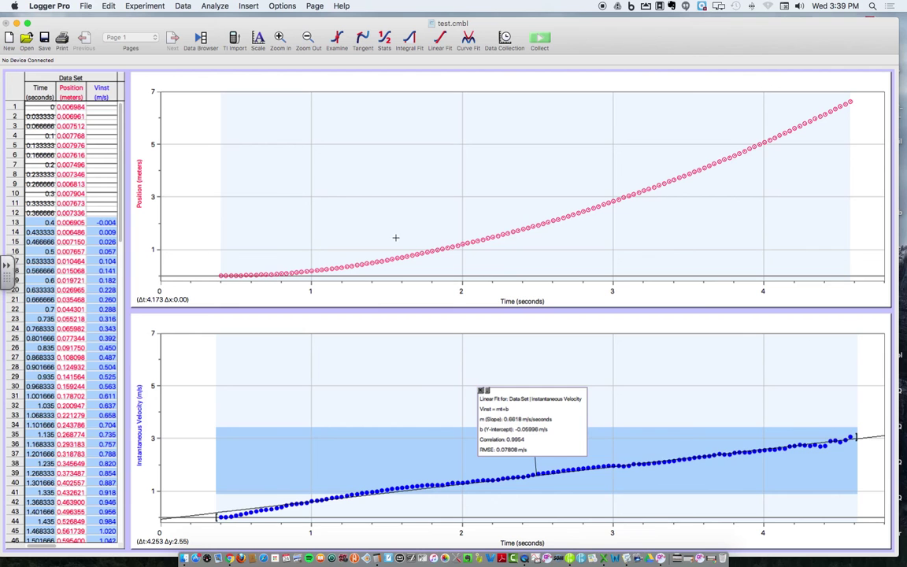
pyautogui.click(339, 382)
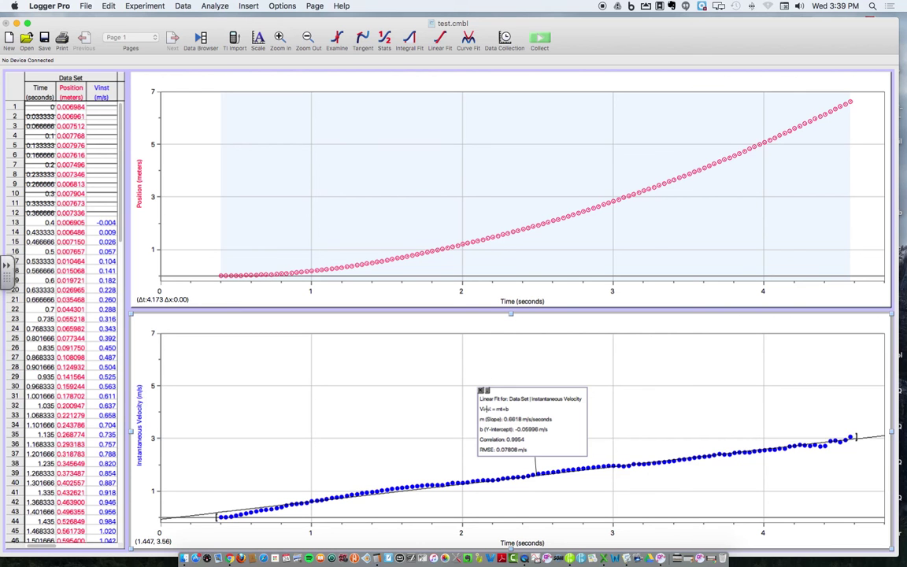
pyautogui.click(451, 363)
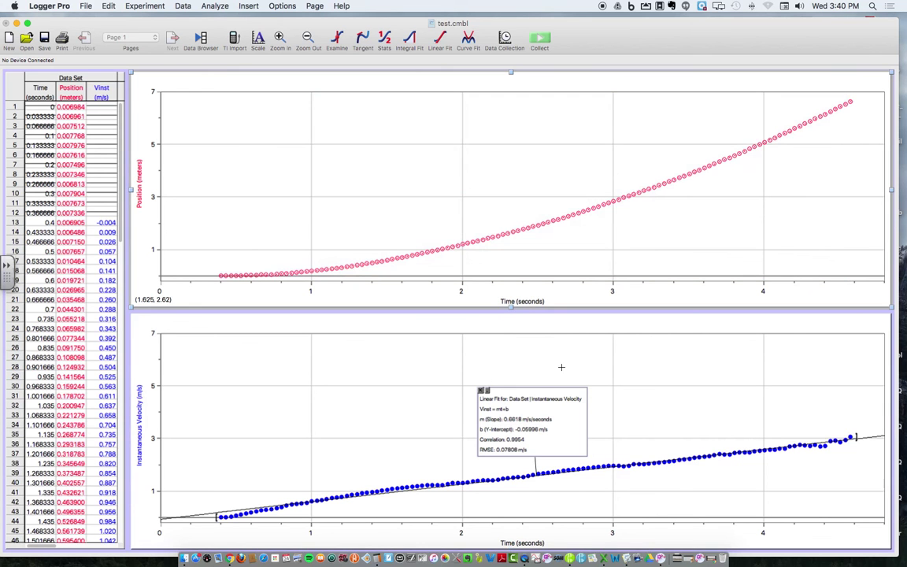